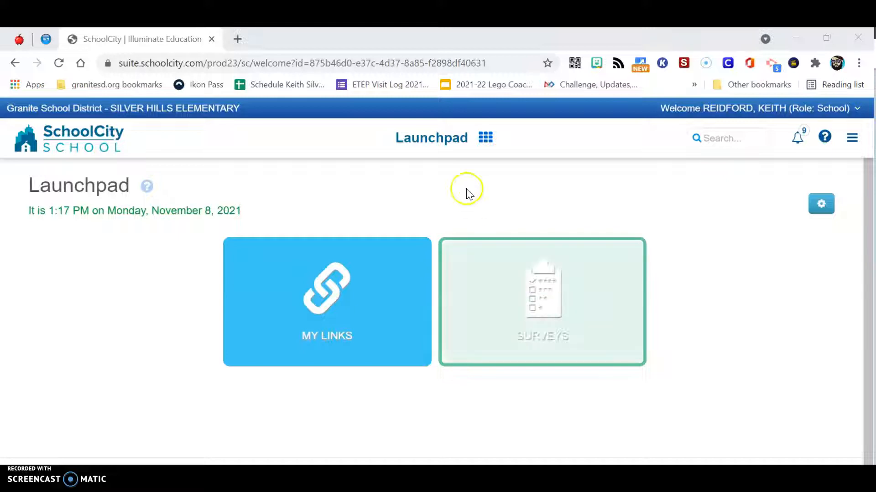
# Step: Open the Assessments area and list the district assessments
pyautogui.click(445, 145)
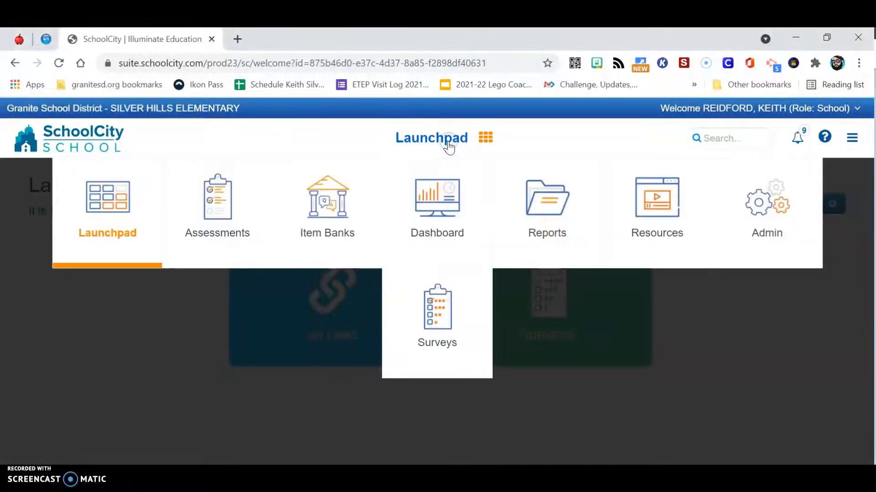
pyautogui.click(294, 214)
pyautogui.click(233, 213)
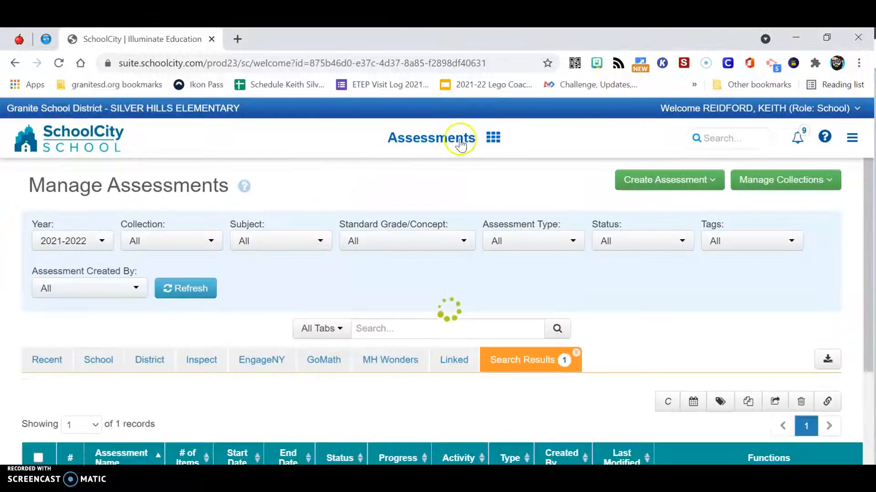
pyautogui.scroll(-2, 381, 254)
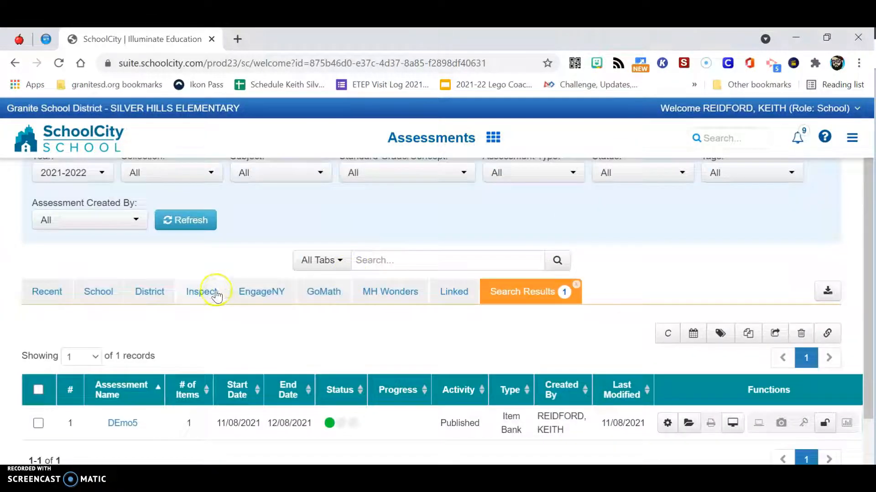
pyautogui.click(150, 296)
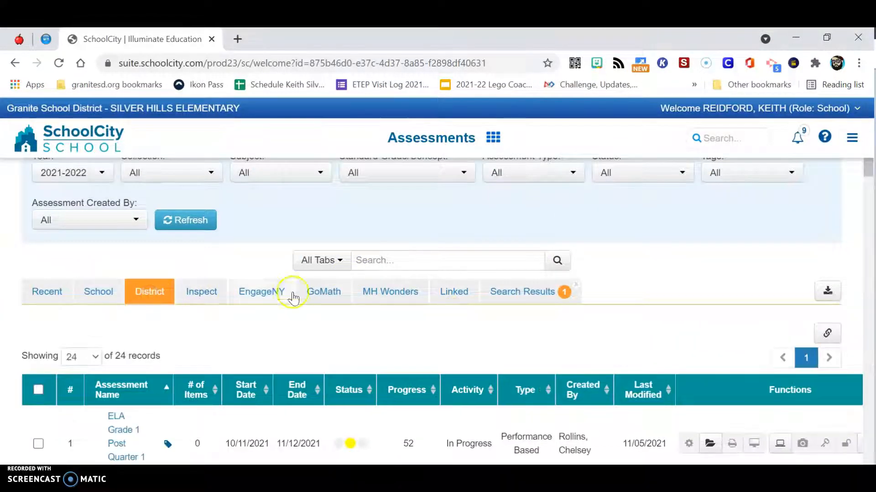
pyautogui.scroll(2, 775, 251)
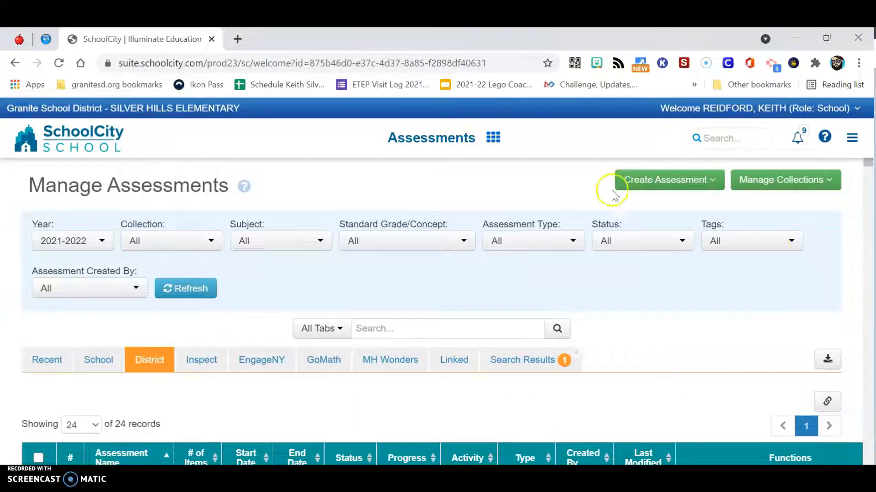
# Step: Create a new Item Bank assessment named Demo6 with the subject ELA and continue to its filters
pyautogui.click(698, 181)
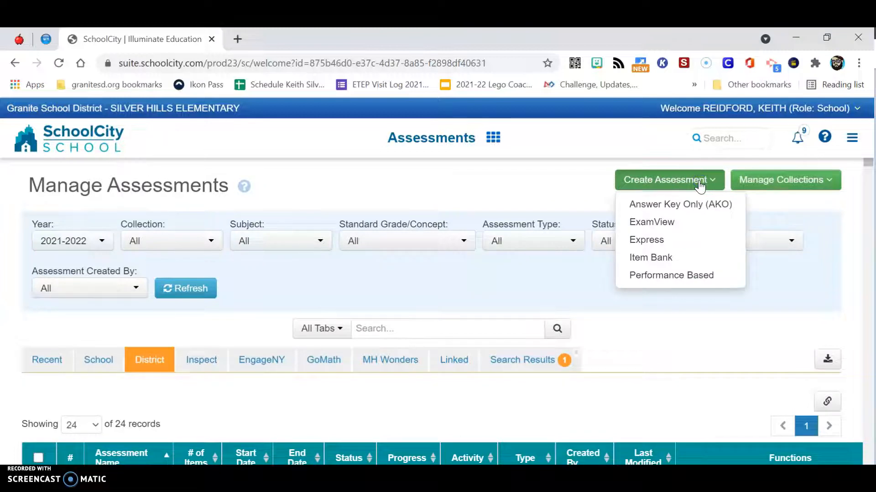
pyautogui.click(682, 259)
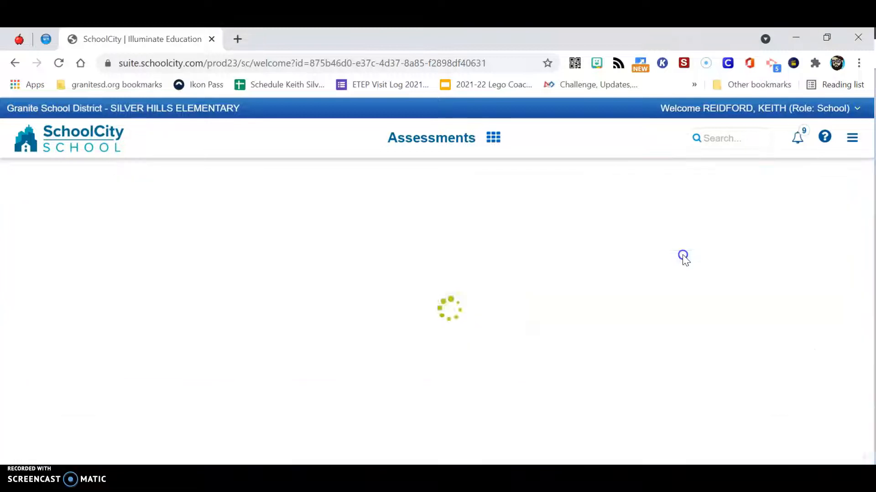
pyautogui.click(460, 240)
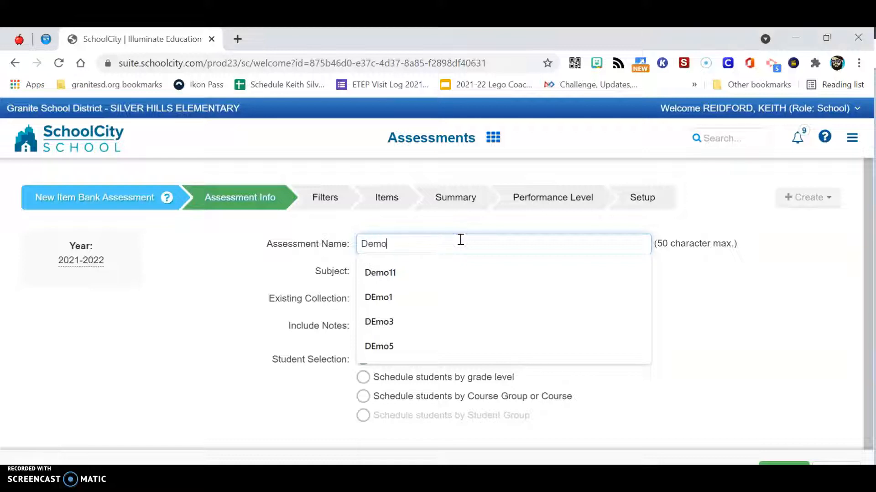
pyautogui.write('Demo6')
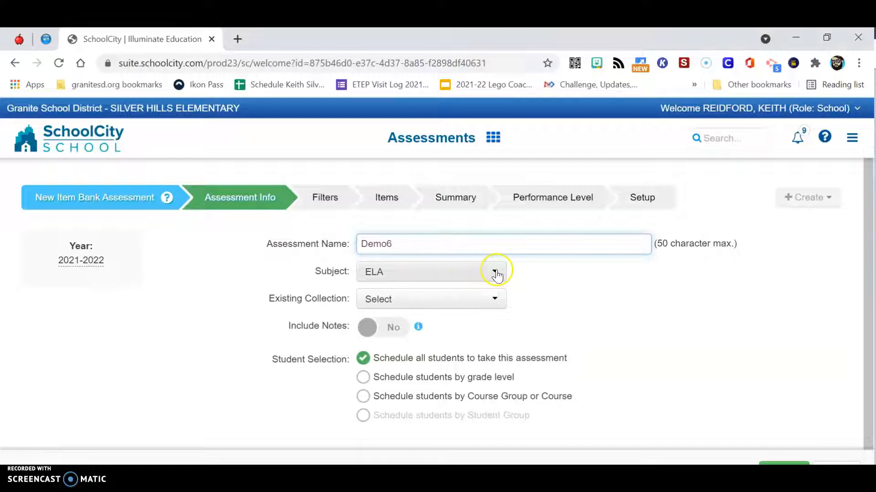
pyautogui.click(389, 271)
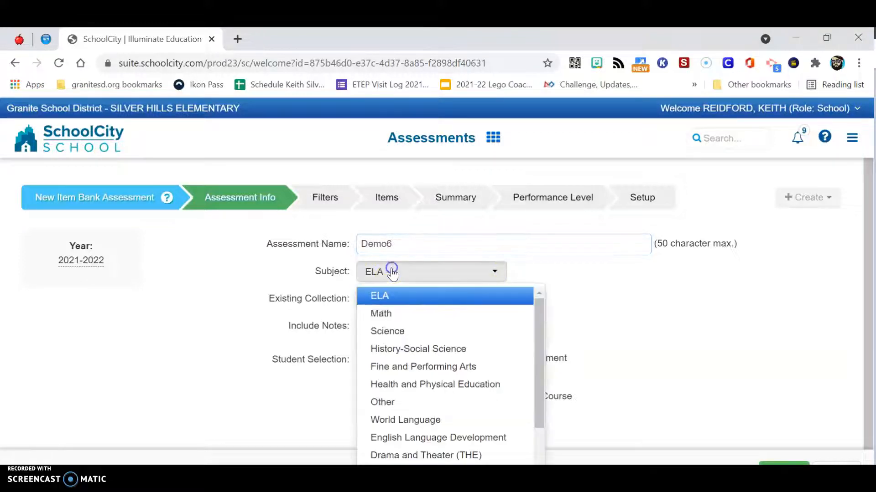
pyautogui.click(397, 300)
pyautogui.click(784, 463)
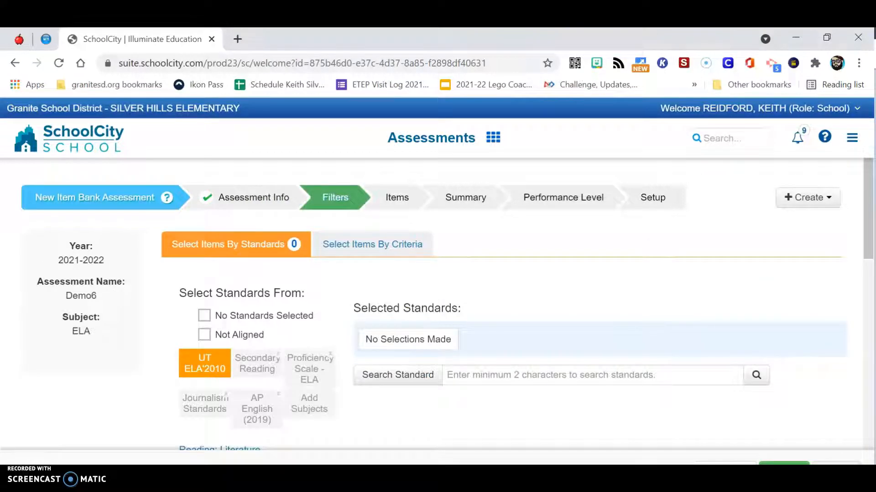
# Step: Show the Grade 3 standards under Reading: Literature in the UT ELA'2010 set
pyautogui.scroll(-5, 319, 277)
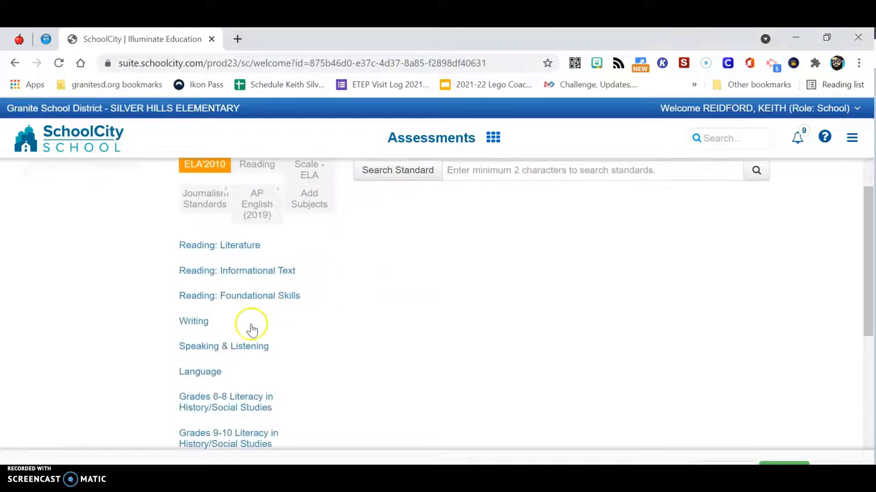
pyautogui.scroll(2, 214, 347)
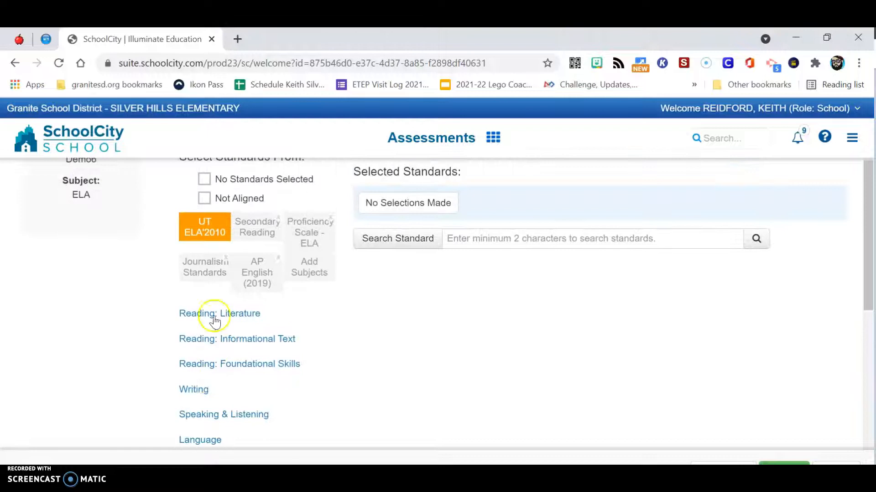
pyautogui.click(215, 315)
pyautogui.scroll(-2, 214, 317)
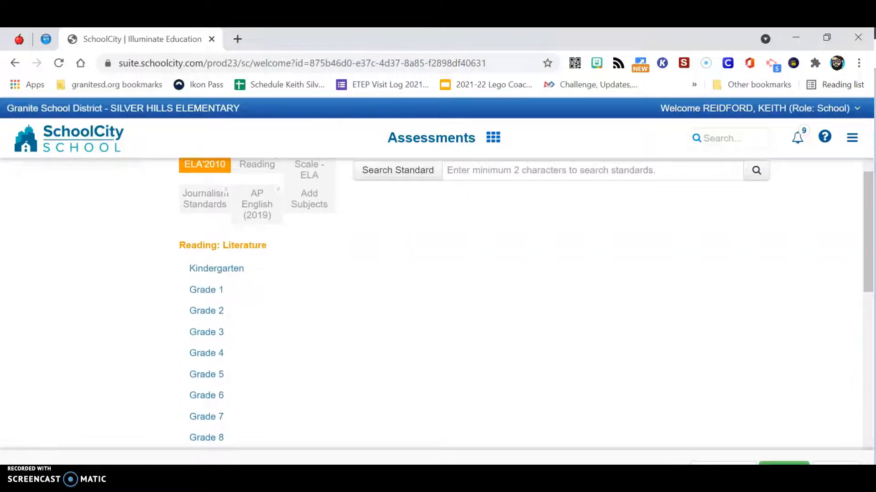
pyautogui.click(207, 333)
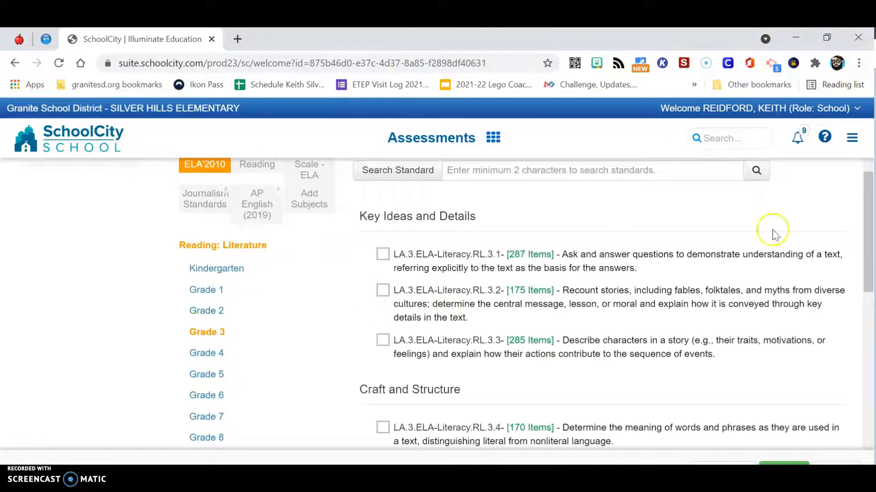
# Step: Select the standard LA.3.ELA-Literacy.RL.3.1 under Key Ideas and Details and continue to the matching items
pyautogui.scroll(1, 553, 336)
pyautogui.scroll(-2, 499, 284)
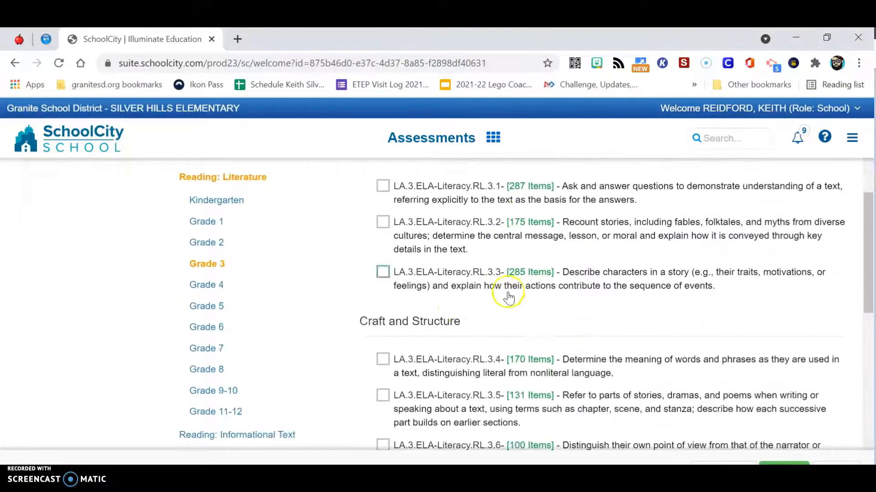
pyautogui.scroll(-3, 579, 322)
pyautogui.scroll(2, 570, 357)
pyautogui.scroll(-4, 402, 279)
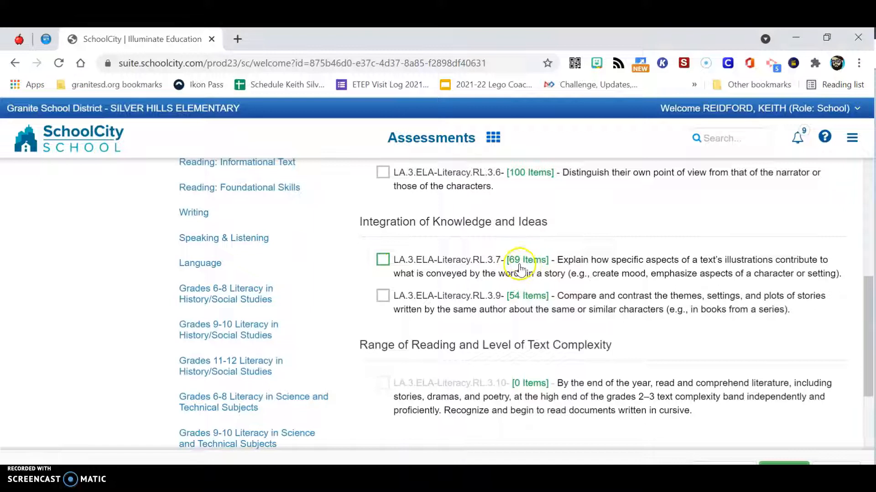
pyautogui.scroll(-1, 527, 283)
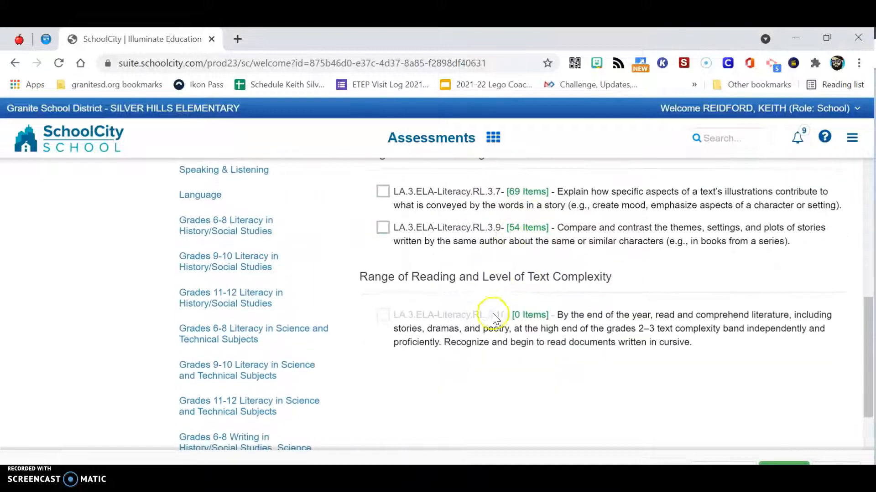
pyautogui.scroll(4, 504, 335)
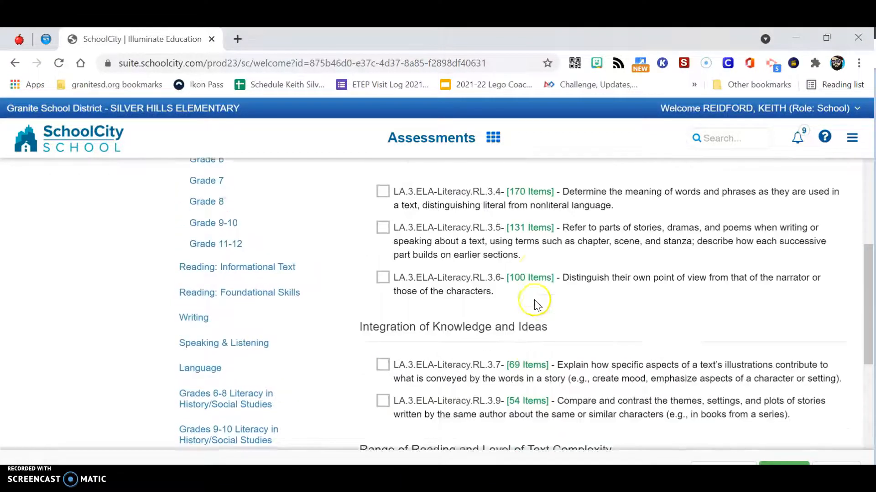
pyautogui.scroll(2, 536, 303)
pyautogui.click(377, 253)
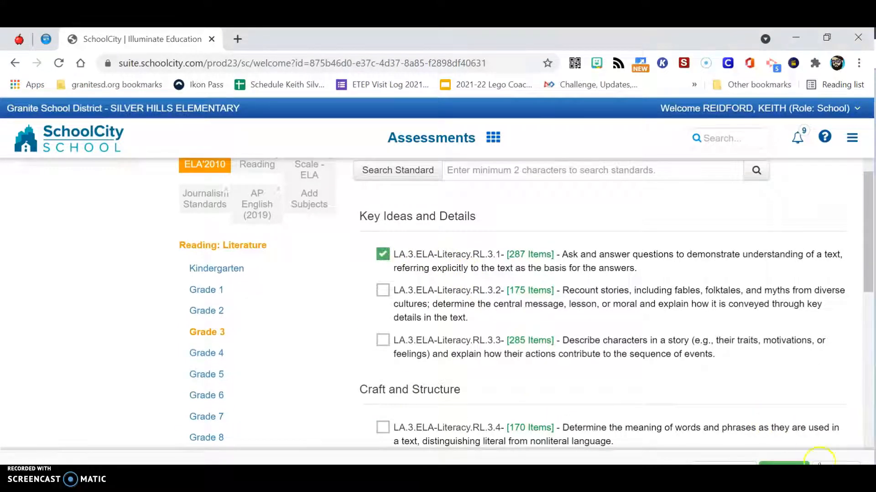
pyautogui.click(837, 464)
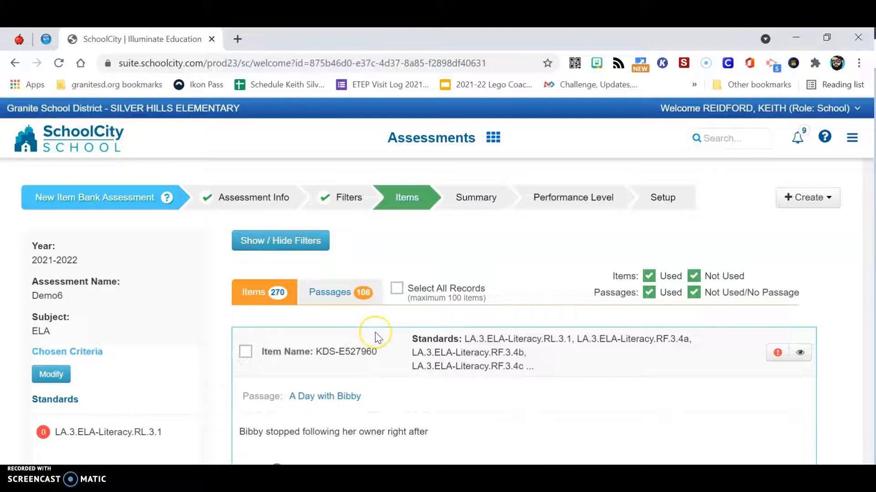
# Step: Select item KDS-E527960 for the assessment
pyautogui.scroll(-3, 375, 338)
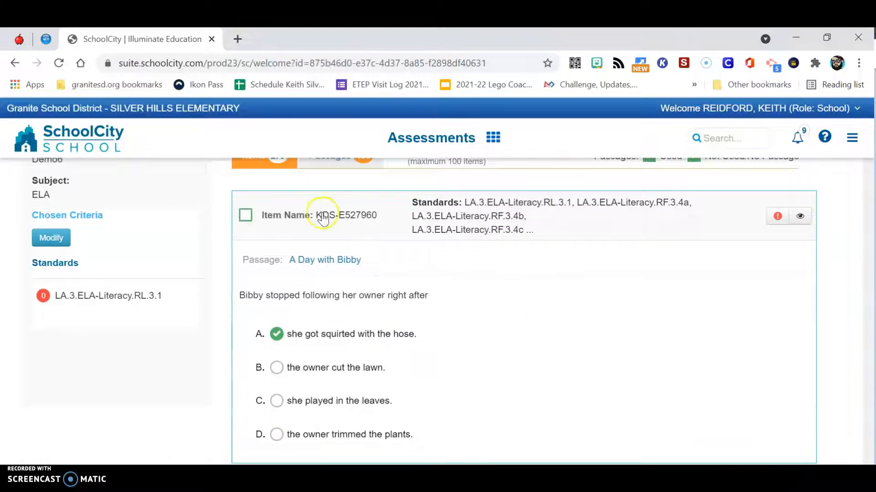
pyautogui.click(246, 216)
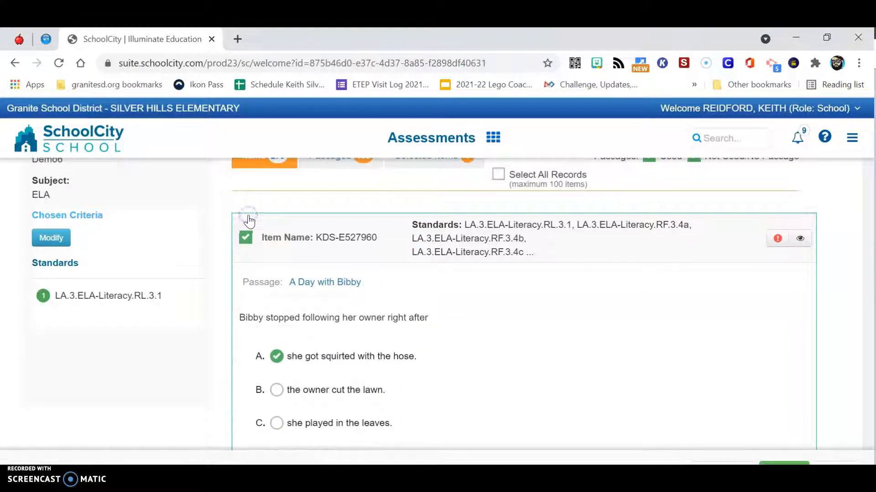
# Step: Review the passage A Day with Bibby along with its items and its items with other standards, and close the passage summary
pyautogui.click(317, 282)
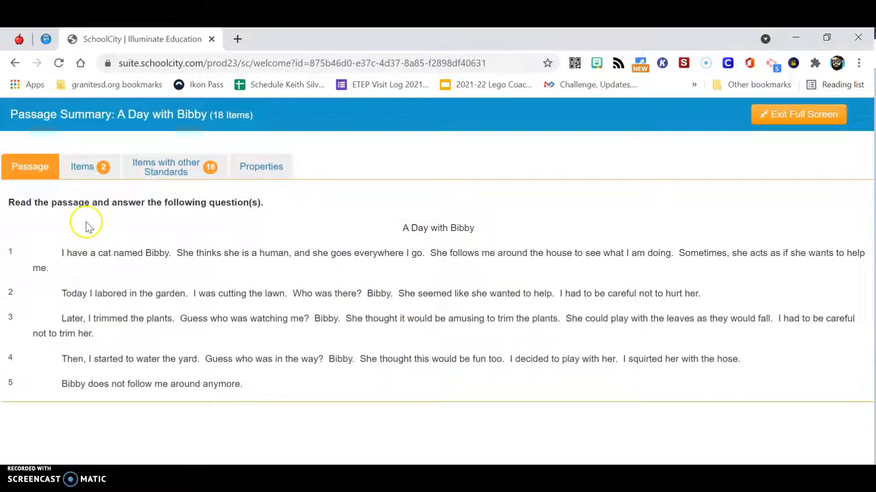
pyautogui.click(77, 171)
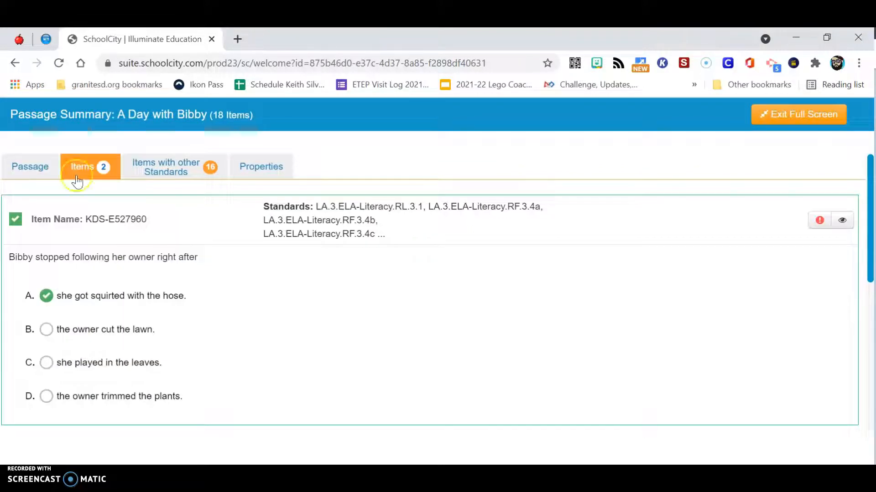
pyautogui.scroll(-7, 166, 332)
pyautogui.scroll(7, 166, 332)
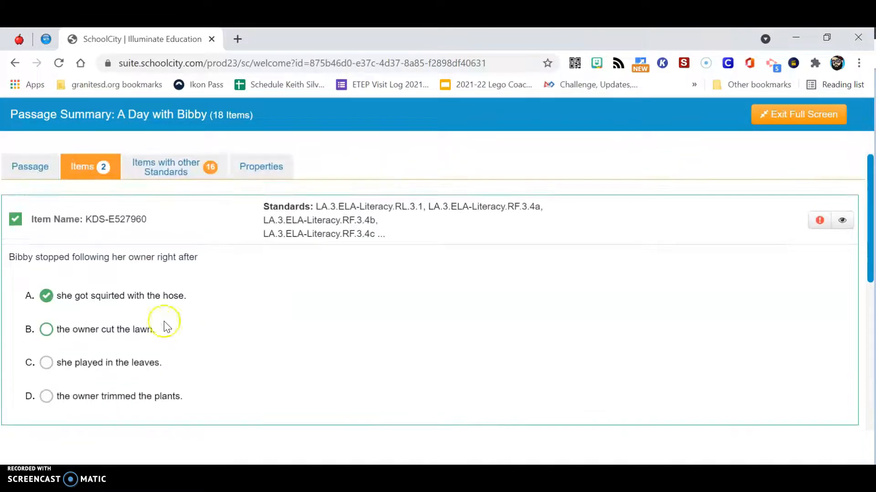
pyautogui.click(171, 169)
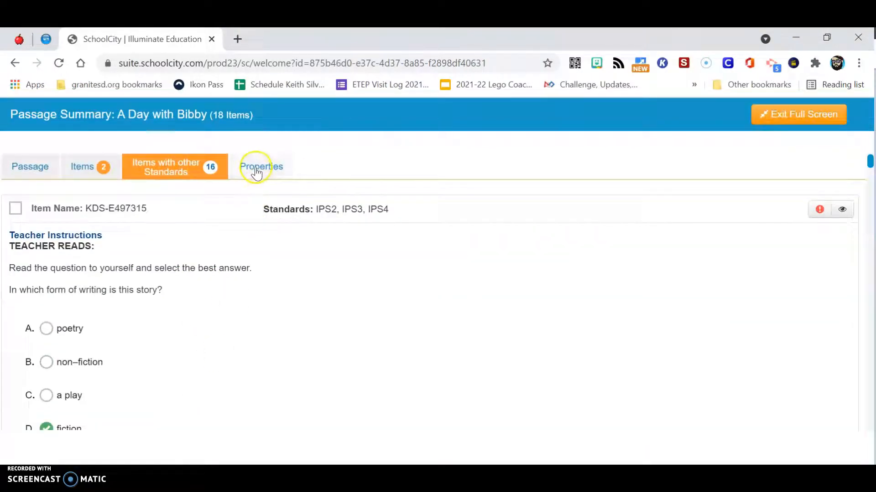
pyautogui.click(26, 168)
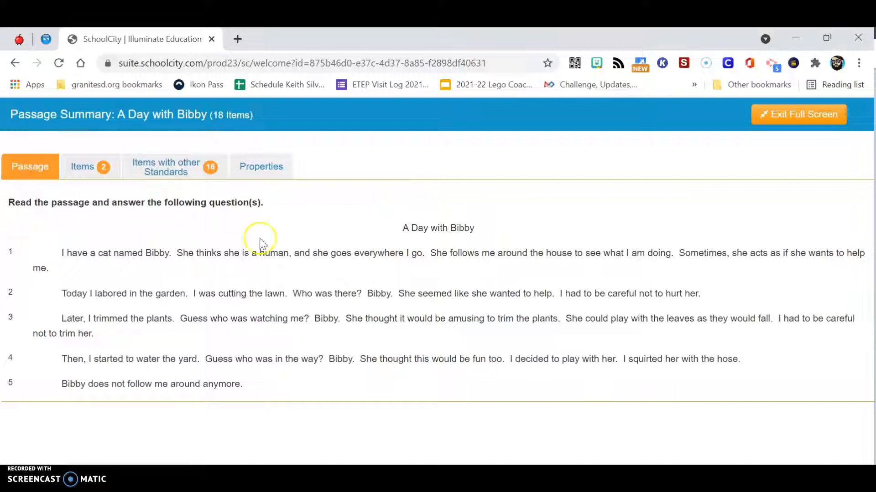
pyautogui.click(792, 123)
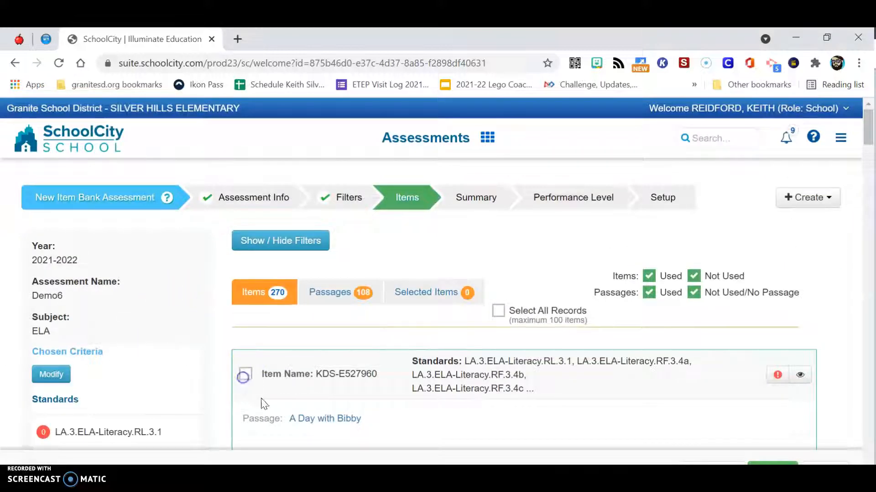
# Step: Add item KDS-E572174 from the passage A Small Town School to the assessment and acknowledge the online-only notice
pyautogui.scroll(-2, 381, 352)
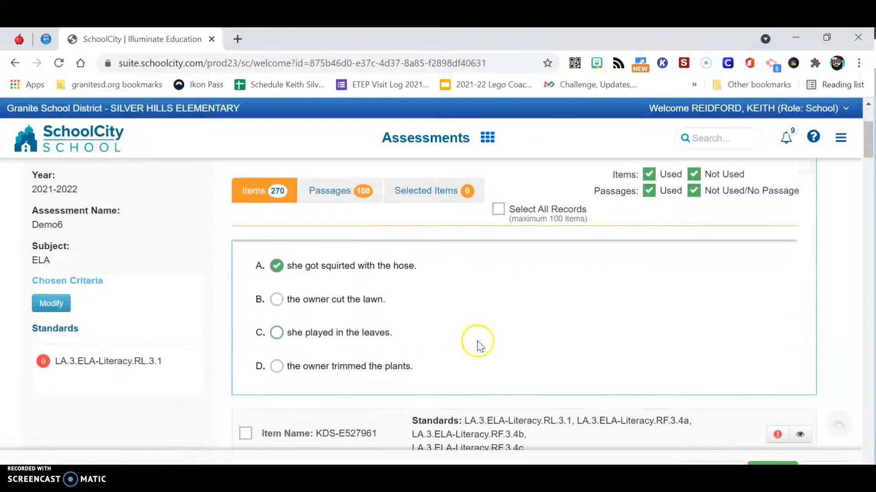
pyautogui.scroll(-3, 477, 346)
pyautogui.scroll(-2, 533, 349)
pyautogui.scroll(-8, 564, 349)
pyautogui.scroll(-8, 564, 349)
pyautogui.scroll(-8, 564, 350)
pyautogui.scroll(-8, 565, 350)
pyautogui.scroll(-8, 564, 349)
pyautogui.scroll(-8, 564, 349)
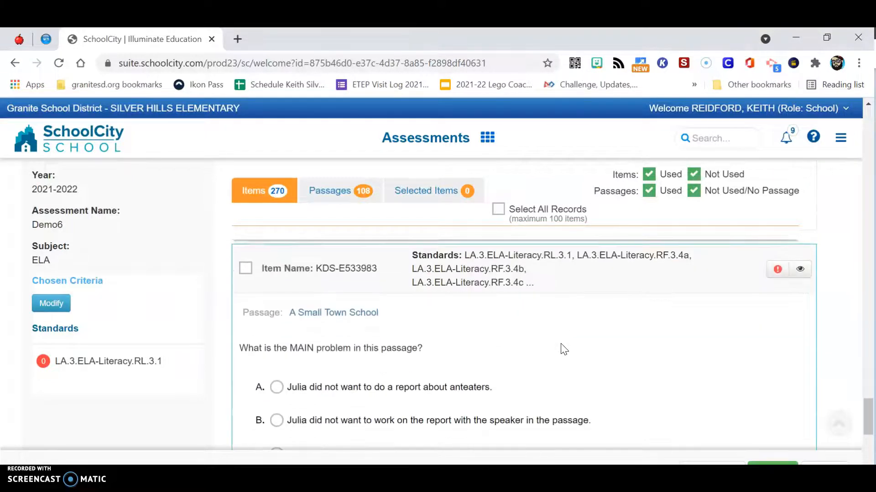
pyautogui.scroll(-8, 564, 349)
pyautogui.scroll(-8, 561, 350)
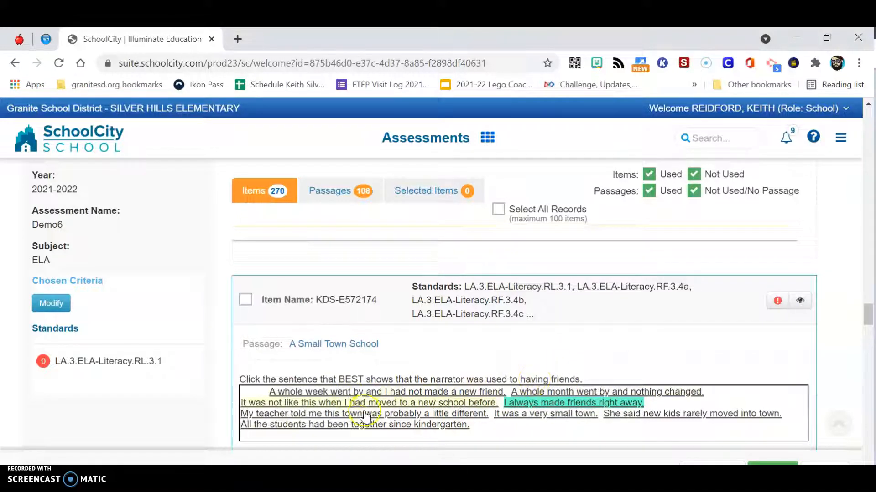
pyautogui.click(246, 300)
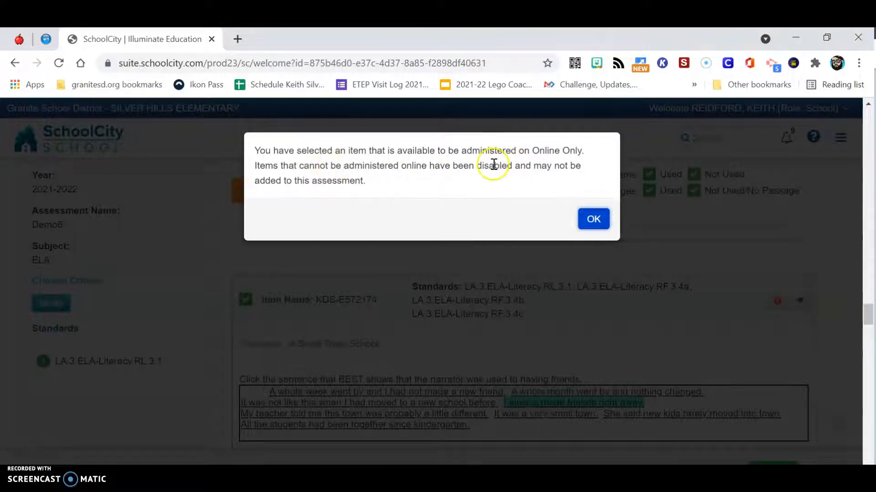
pyautogui.click(593, 219)
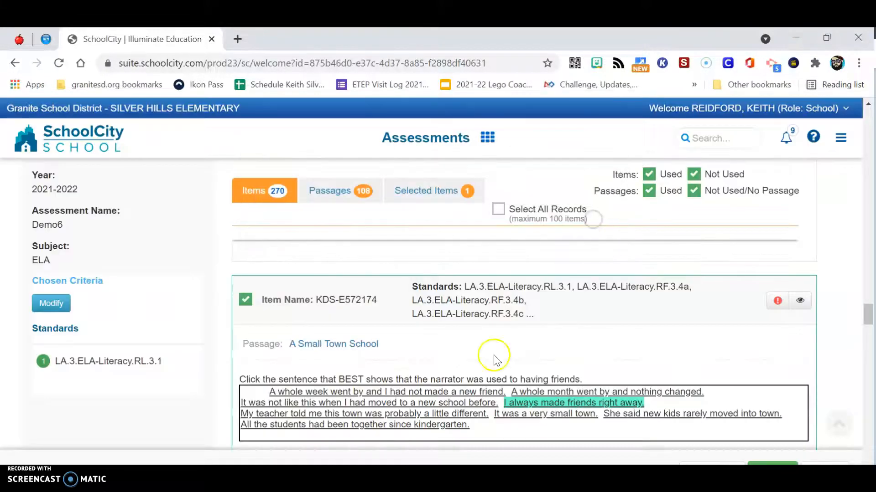
pyautogui.scroll(-2, 593, 326)
pyautogui.scroll(3, 599, 327)
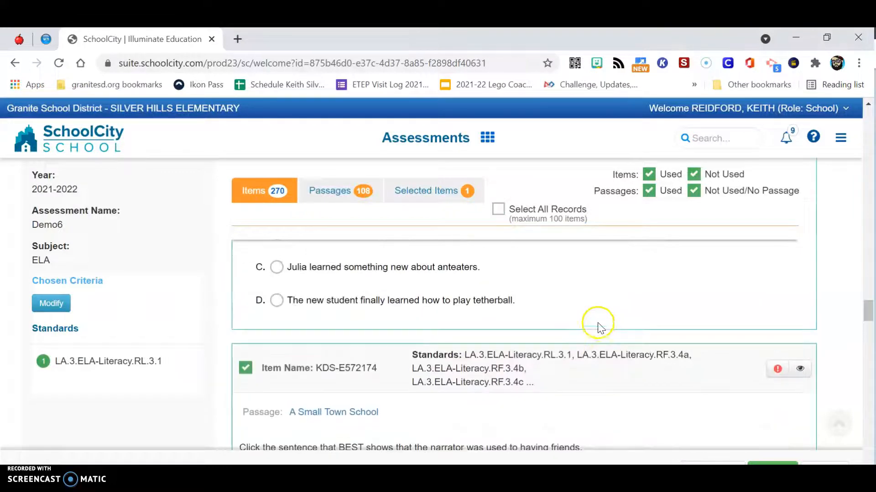
# Step: Continue with the selected item to the assessment summary and review its standards, correct answer and points
pyautogui.scroll(-3, 347, 392)
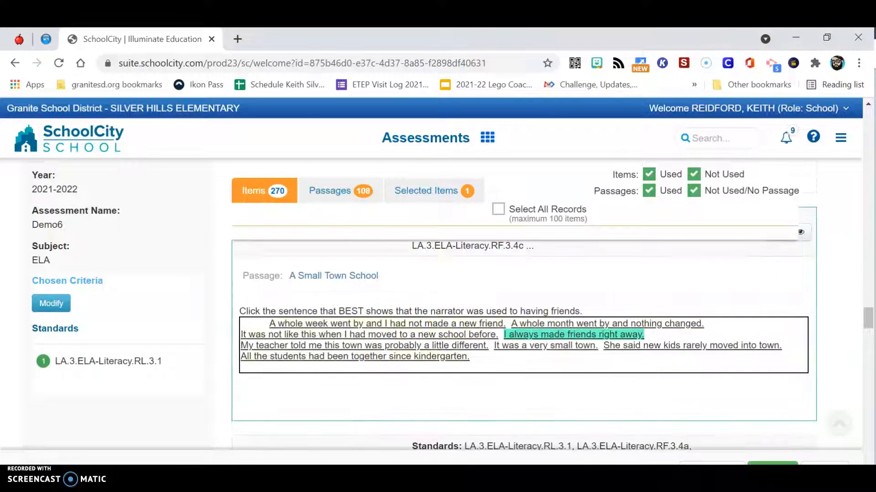
pyautogui.click(824, 464)
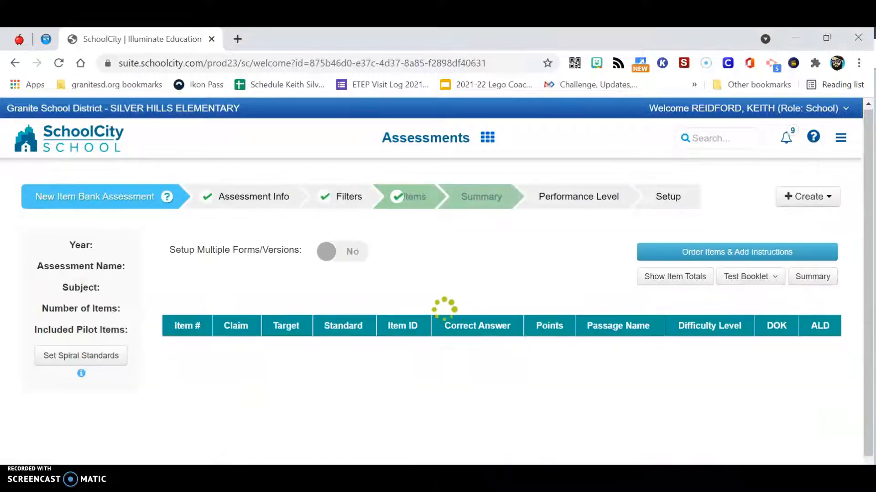
pyautogui.scroll(-1, 319, 289)
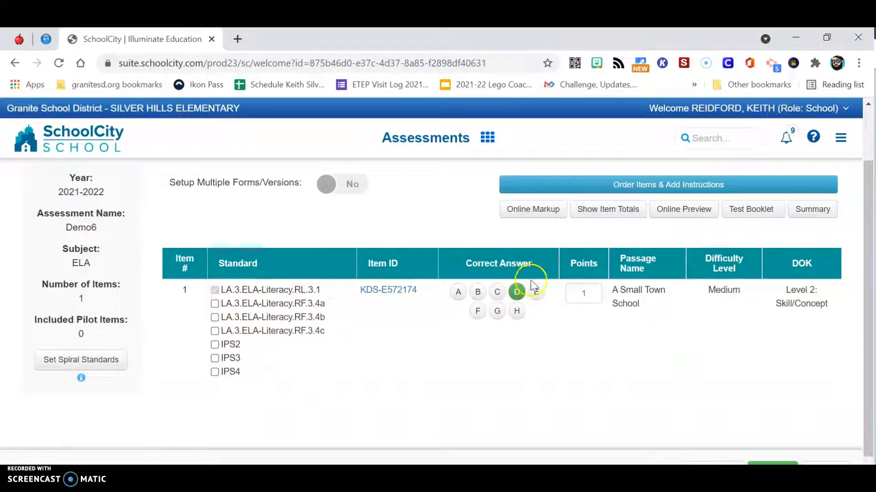
pyautogui.scroll(1, 570, 344)
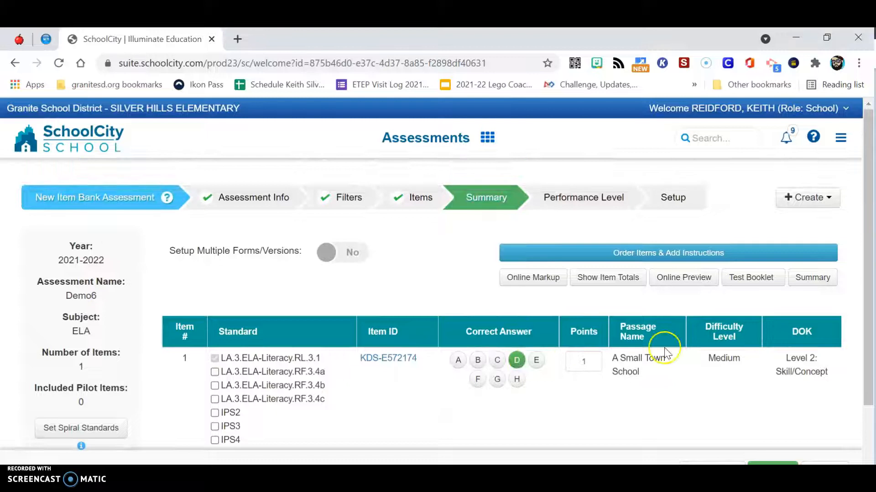
# Step: Preview the assessment as students see it online, read through the passage A Small Town School beside its question, and exit the preview
pyautogui.click(676, 281)
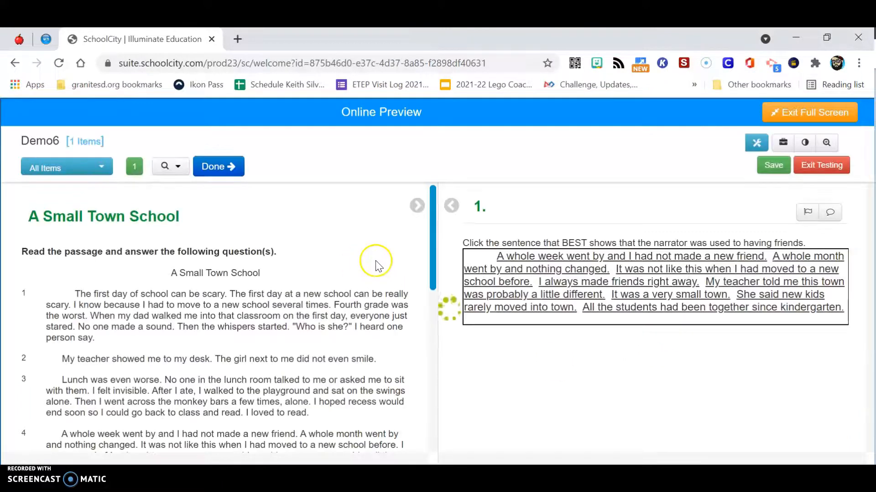
pyautogui.scroll(-15, 281, 281)
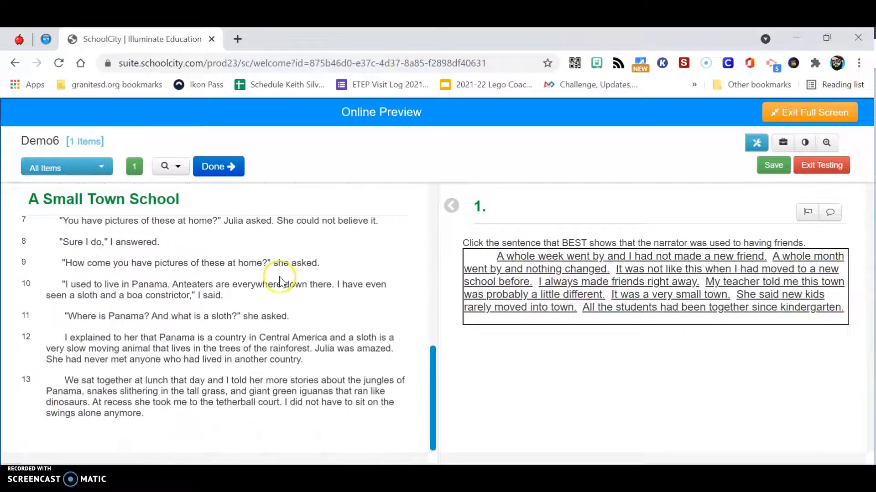
pyautogui.scroll(10, 280, 281)
pyautogui.scroll(-12, 280, 276)
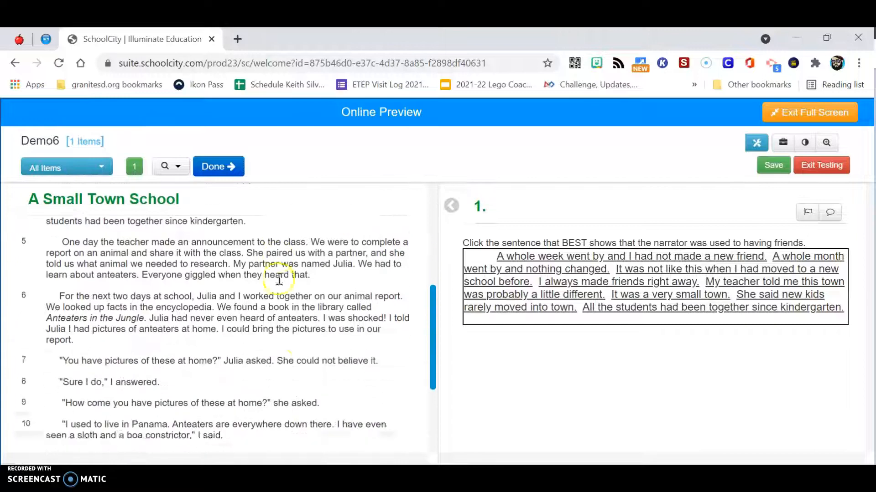
pyautogui.scroll(10, 279, 280)
pyautogui.scroll(-9, 280, 281)
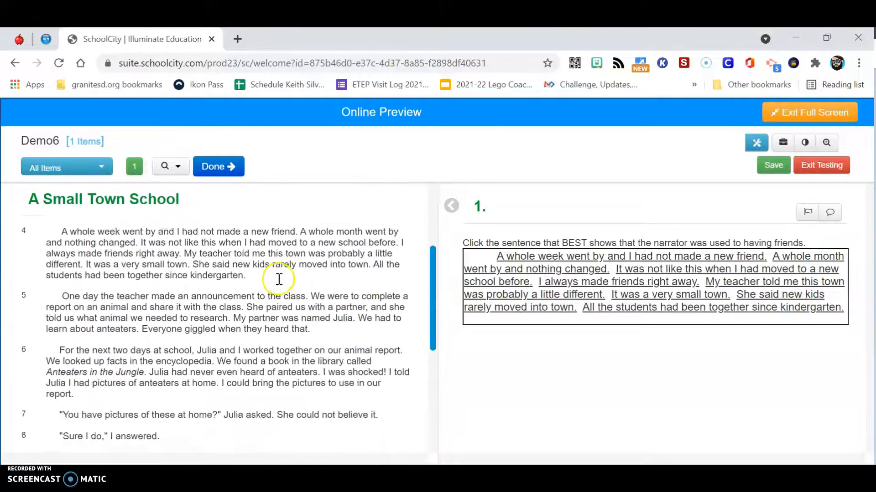
pyautogui.scroll(10, 279, 280)
pyautogui.moveTo(430, 226); pyautogui.dragTo(423, 293)
pyautogui.scroll(3, 423, 296)
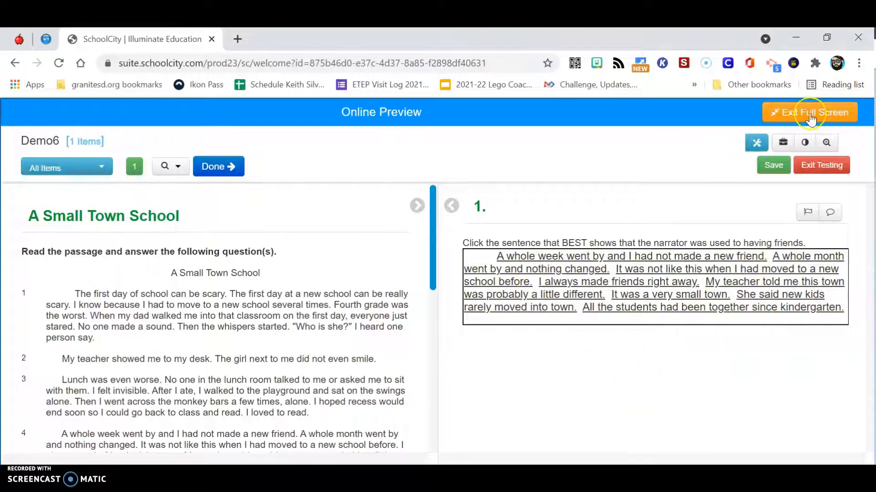
pyautogui.scroll(-5, 224, 305)
pyautogui.scroll(5, 224, 305)
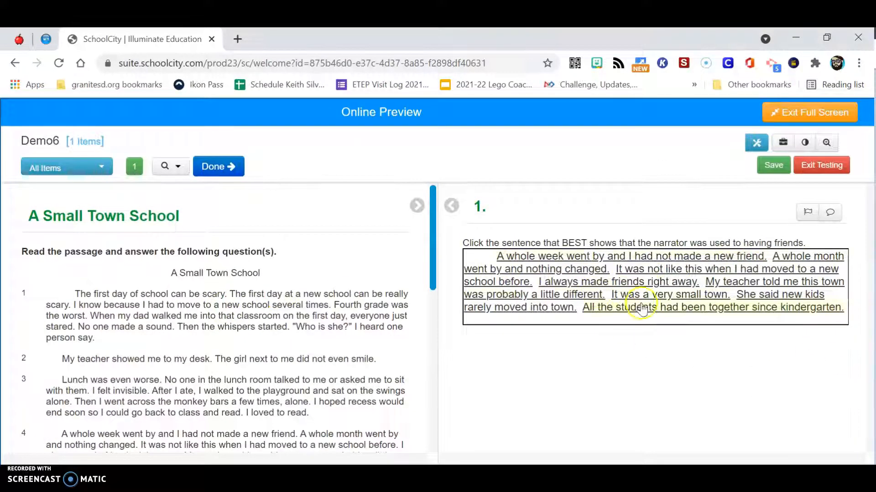
pyautogui.click(799, 114)
# Step: Continue from the summary to the performance levels and skip setting them up
pyautogui.scroll(-2, 723, 281)
pyautogui.scroll(2, 723, 282)
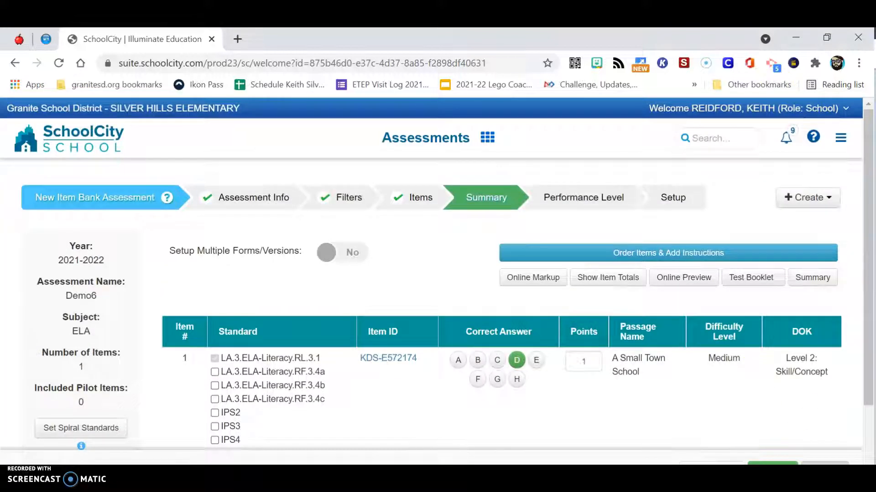
pyautogui.click(824, 464)
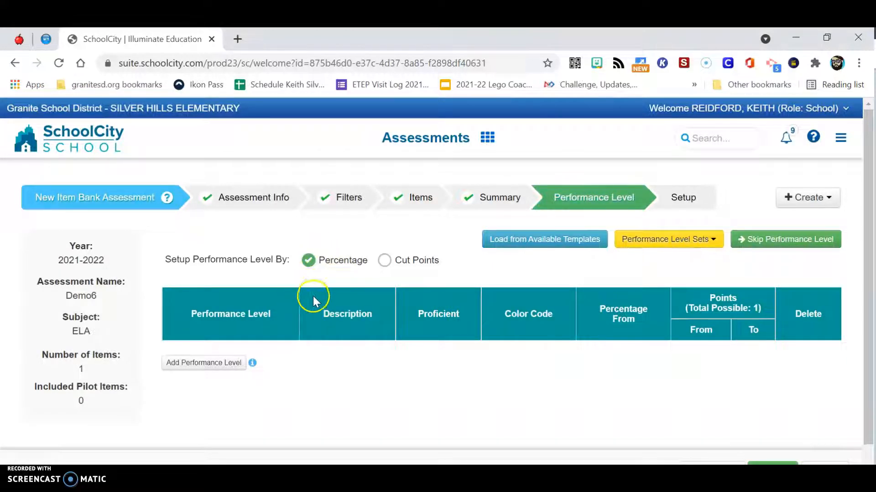
pyautogui.click(771, 242)
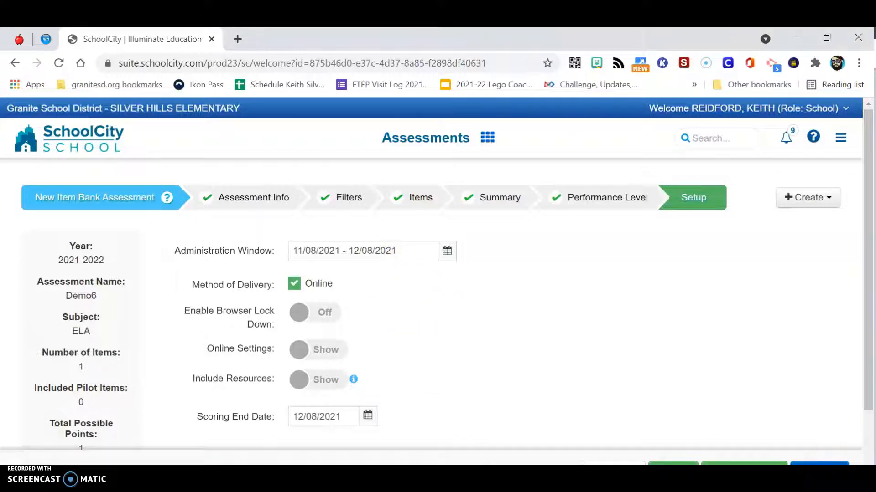
# Step: Publish the assessment Demo6 with the default setup and finish without going to the advanced settings
pyautogui.click(819, 463)
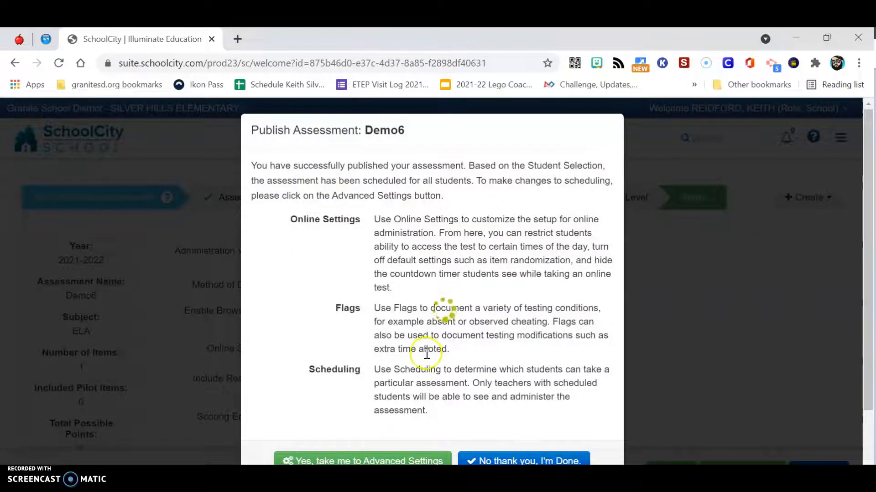
pyautogui.click(516, 461)
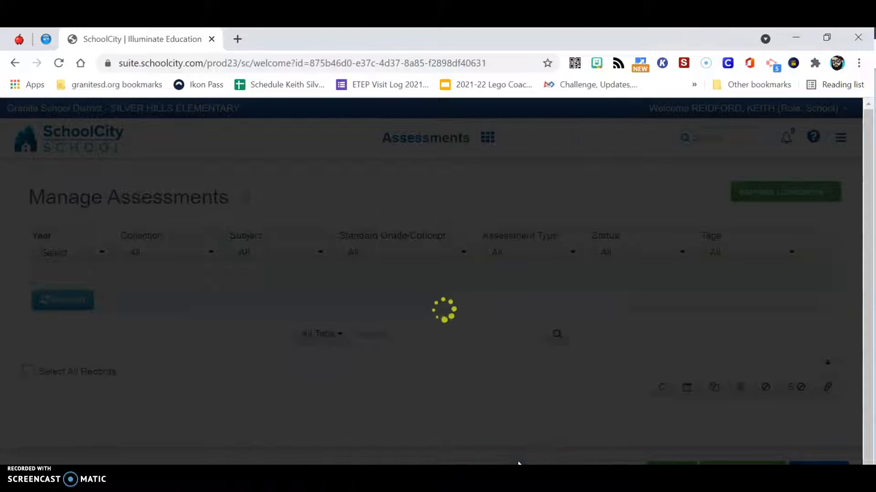
# Step: Search all tabs of the managed assessments for Demo6
pyautogui.scroll(-7, 432, 274)
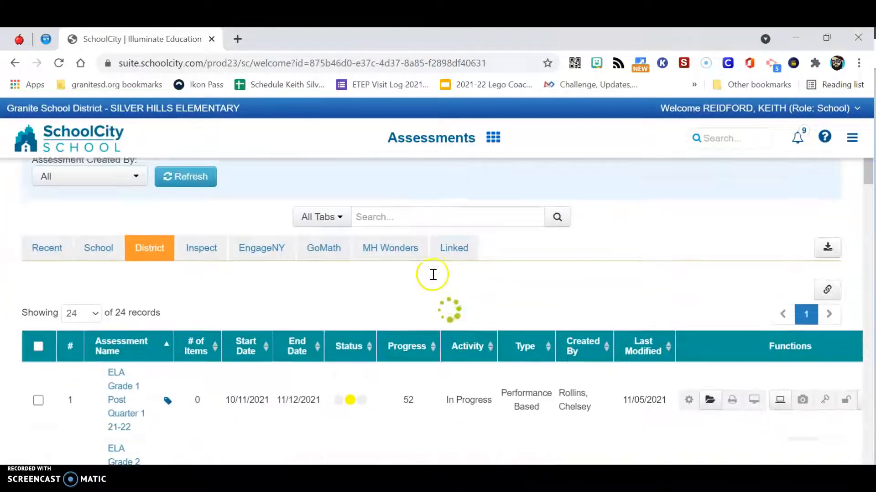
pyautogui.scroll(5, 420, 317)
pyautogui.scroll(2, 417, 326)
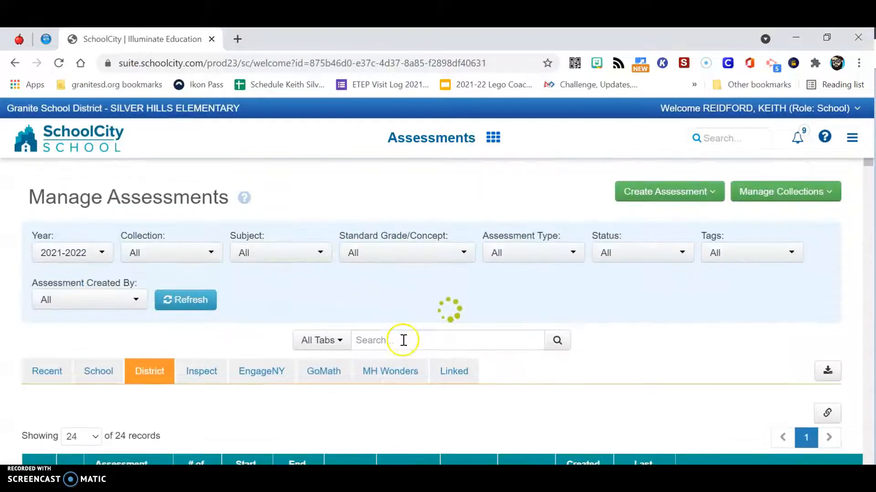
pyautogui.scroll(-2, 364, 328)
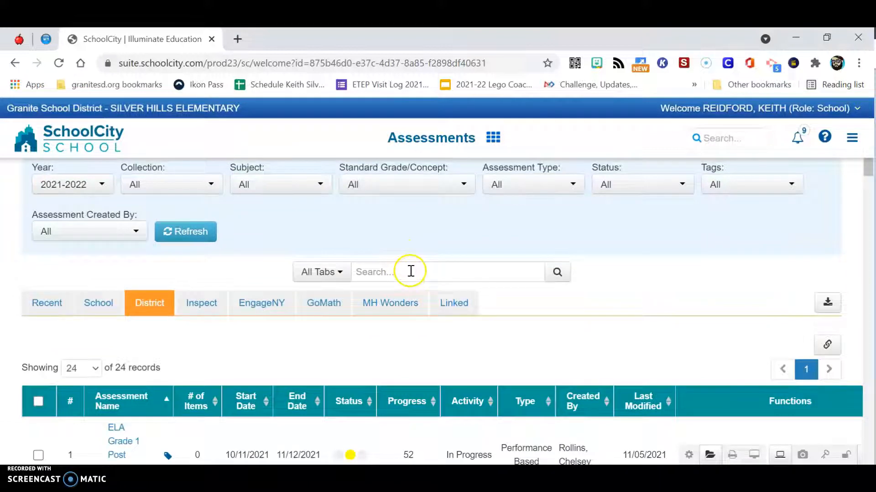
pyautogui.click(410, 271)
pyautogui.write('De')
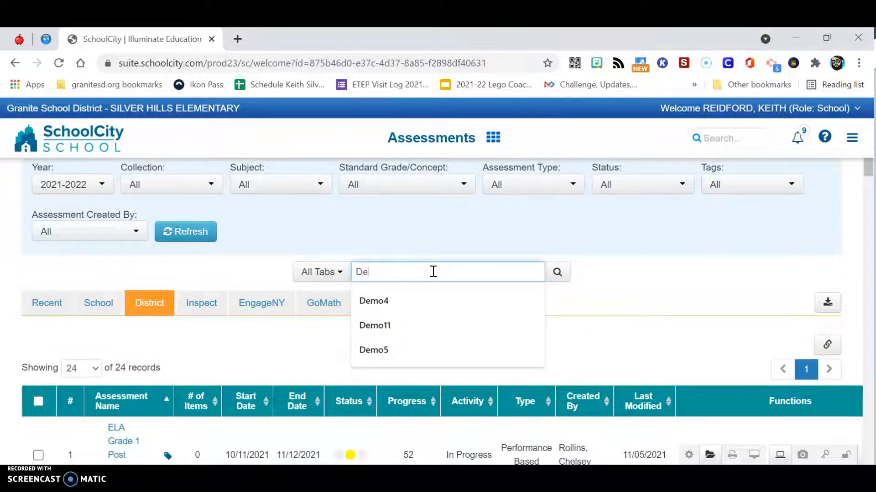
pyautogui.write('mo6')
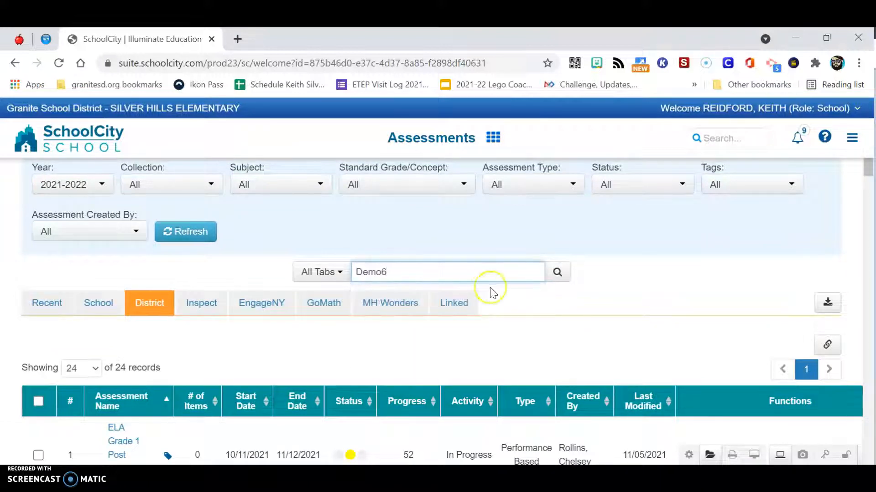
pyautogui.click(557, 272)
pyautogui.scroll(-1, 412, 358)
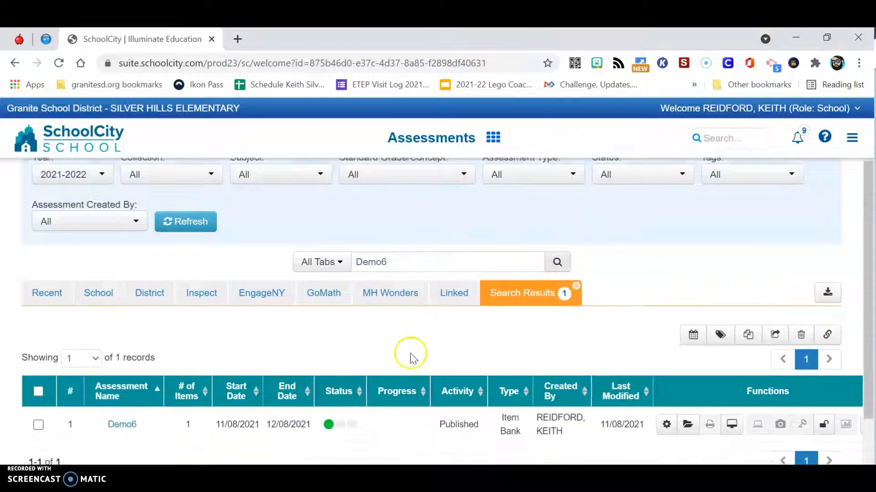